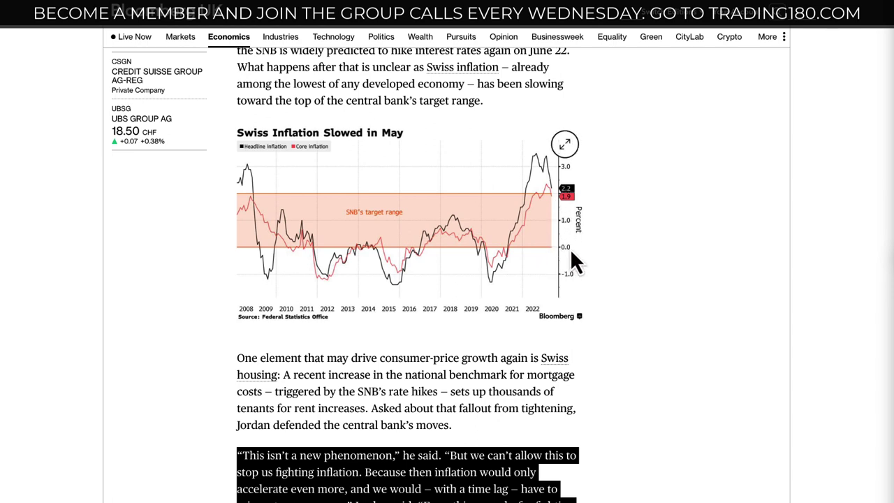
# - Read the Bloomberg article on Swiss inflation, switch to Discord and review the posts in the switzerland channel
pyautogui.scroll(-9, 583, 310)
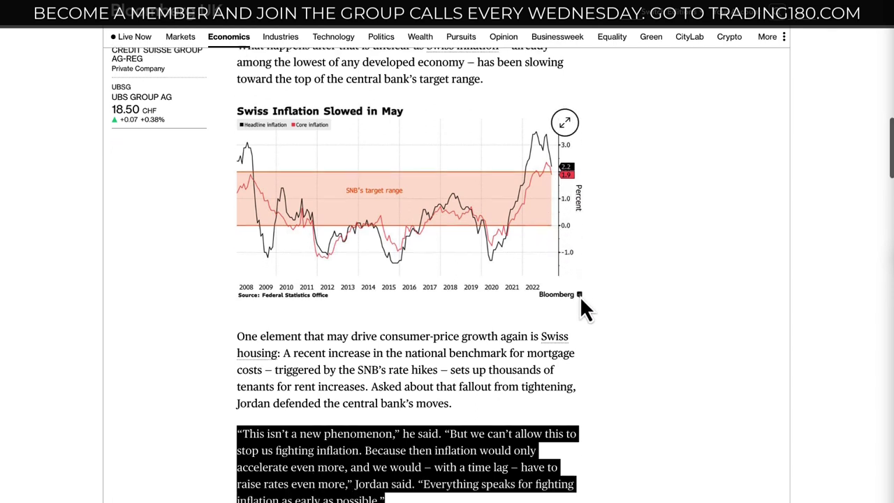
pyautogui.scroll(-2, 393, 319)
pyautogui.scroll(13, 430, 267)
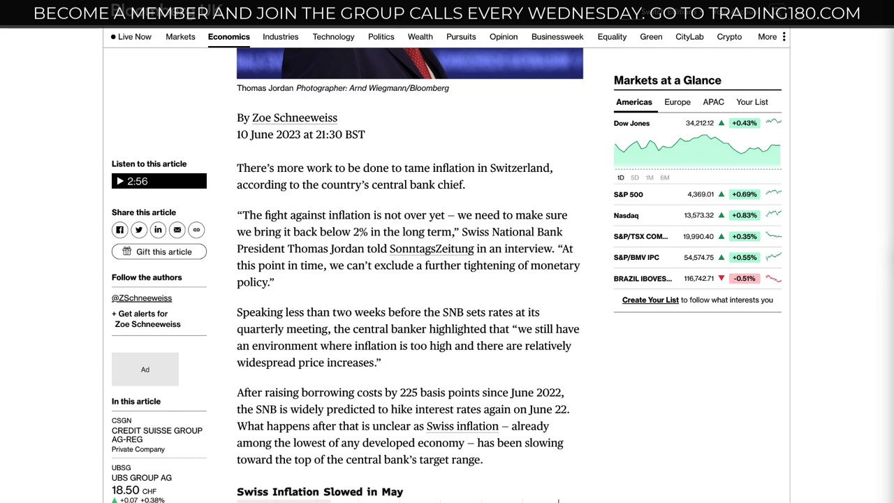
pyautogui.hotkey('alt', 'Tab')
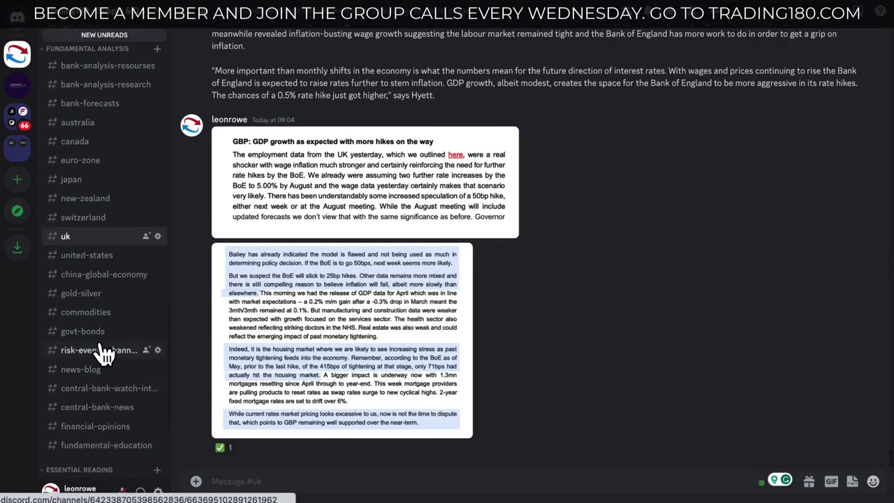
pyautogui.click(92, 220)
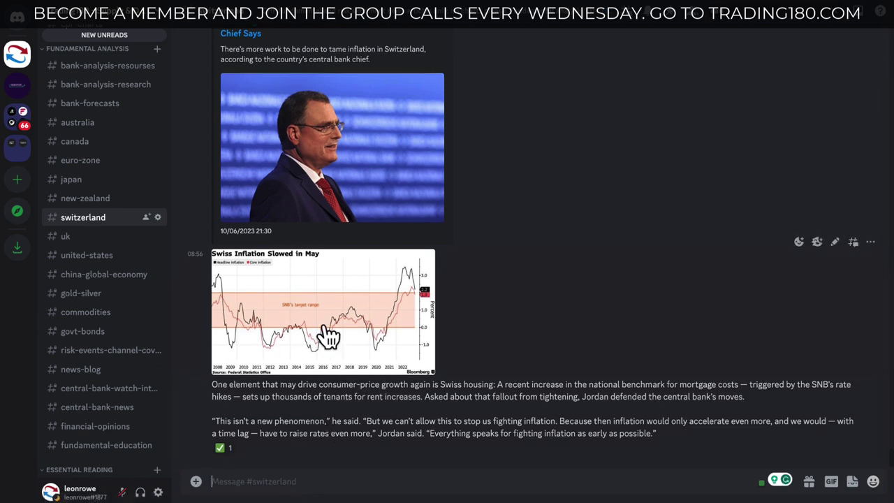
pyautogui.scroll(2, 347, 202)
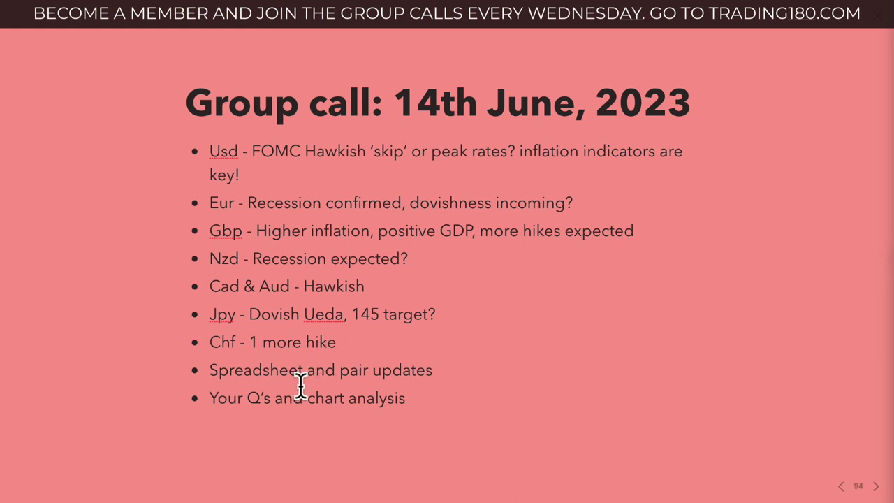
# - Switch to the currency spreadsheet and review the EURNZD, GBPNZD and NZDCHF rows and their biases in the Pairs sheet
pyautogui.hotkey('ctrl', 'Tab')
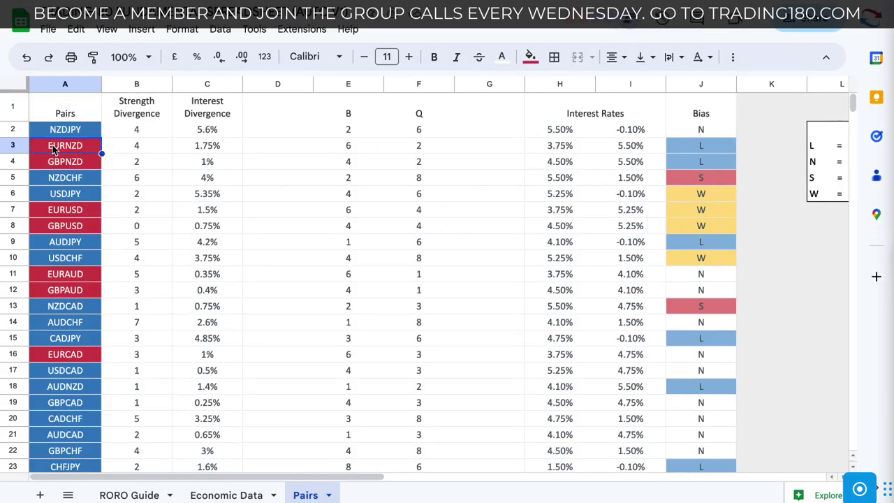
pyautogui.click(18, 148)
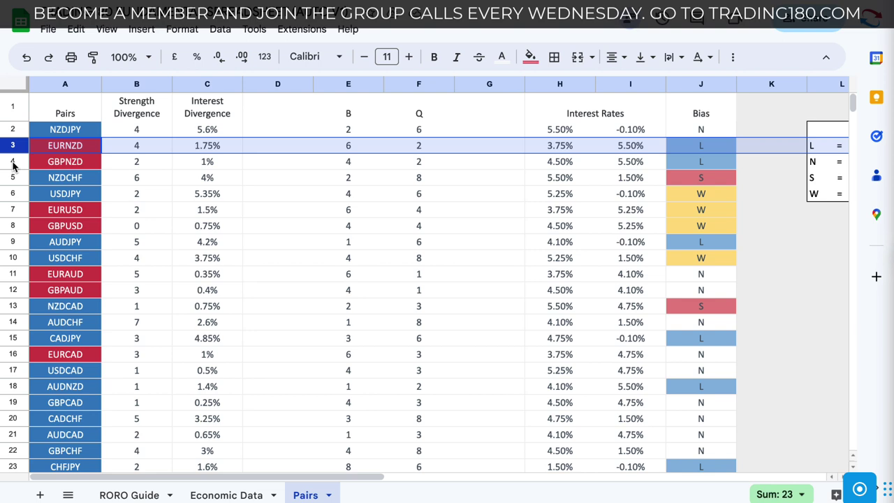
pyautogui.click(12, 161)
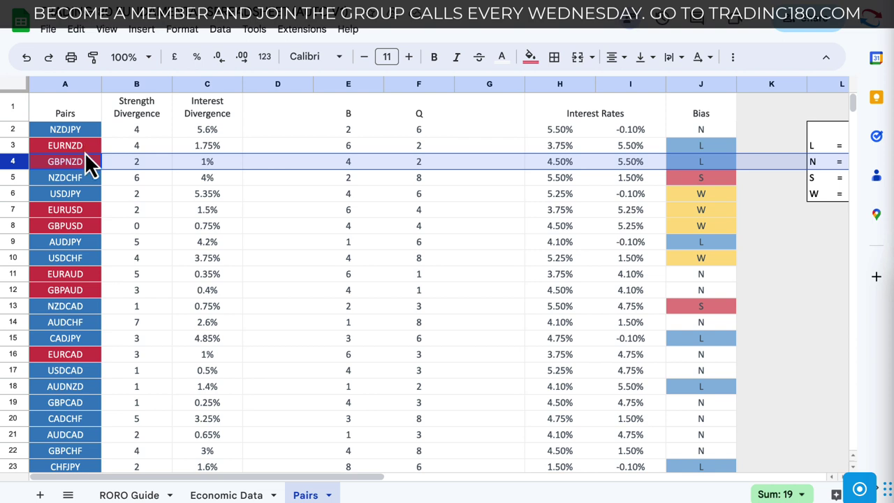
pyautogui.click(12, 177)
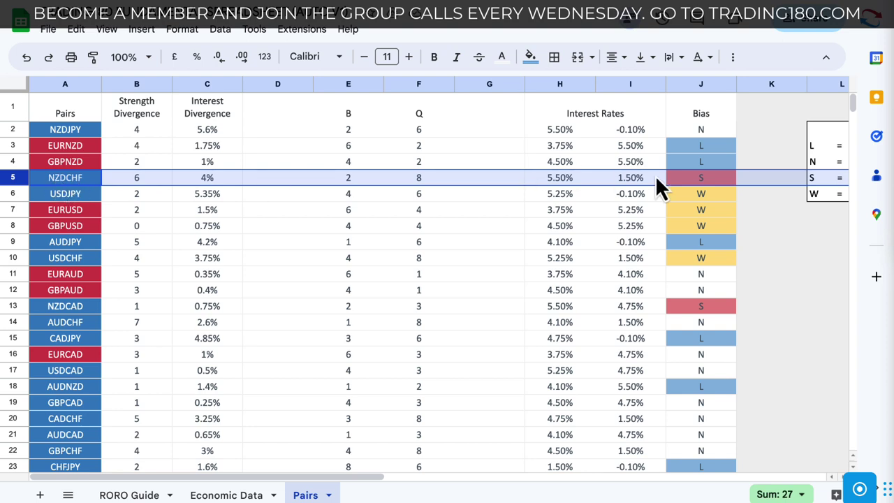
pyautogui.click(696, 142)
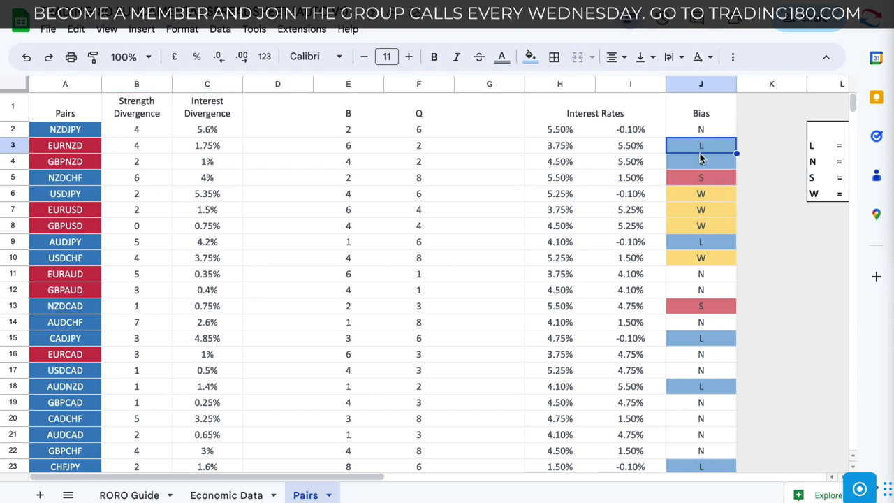
pyautogui.click(700, 160)
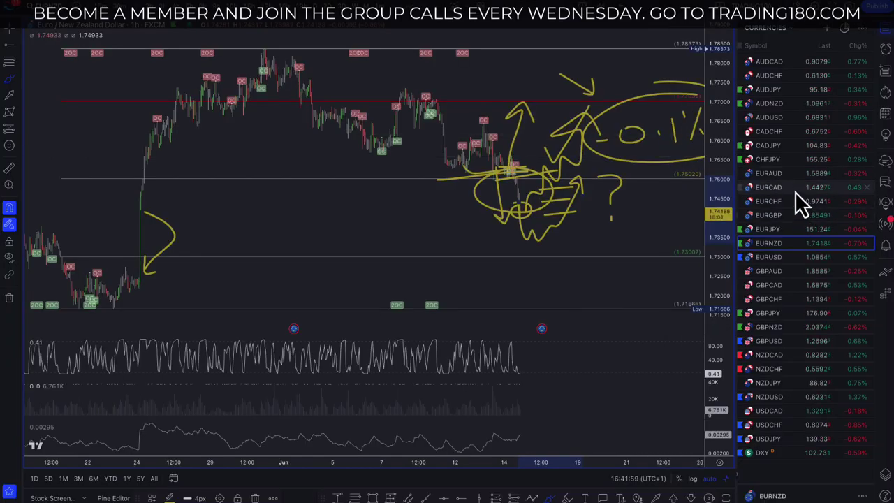
# - Open the GBPNZD chart in TradingView and brush a circle around the latest low with an arrow rising from it
pyautogui.click(795, 328)
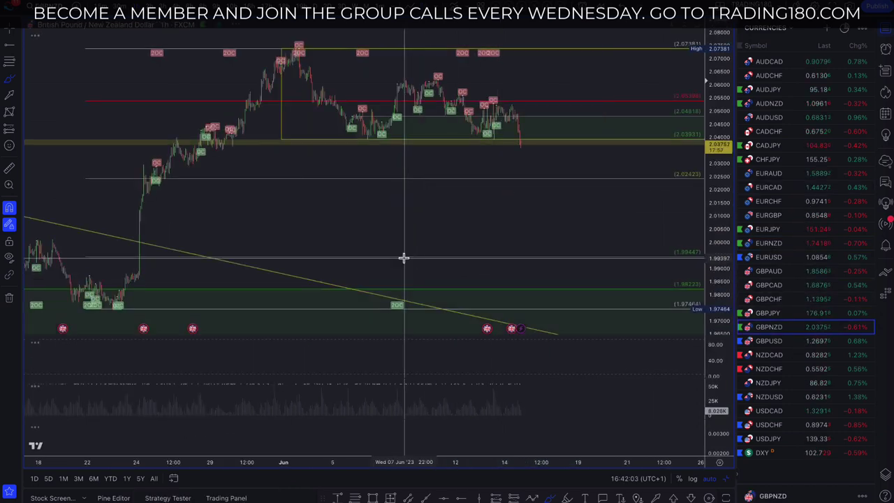
pyautogui.scroll(2, 403, 258)
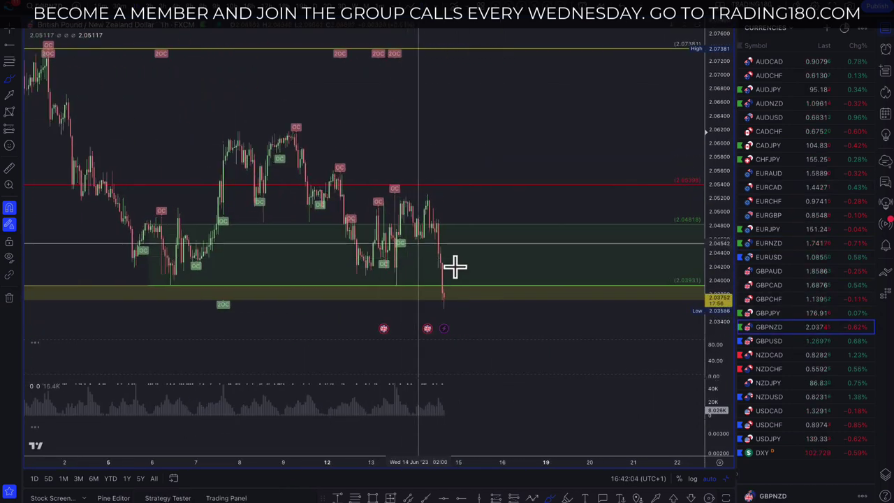
pyautogui.click(16, 87)
pyautogui.moveTo(457, 285)
pyautogui.mouseDown()
pyautogui.moveTo(443, 300)
pyautogui.moveTo(441, 289)
pyautogui.moveTo(449, 300)
pyautogui.moveTo(440, 301)
pyautogui.moveTo(468, 278)
pyautogui.moveTo(513, 205)
pyautogui.moveTo(525, 214)
pyautogui.mouseUp()
pyautogui.scroll(-3, 521, 245)
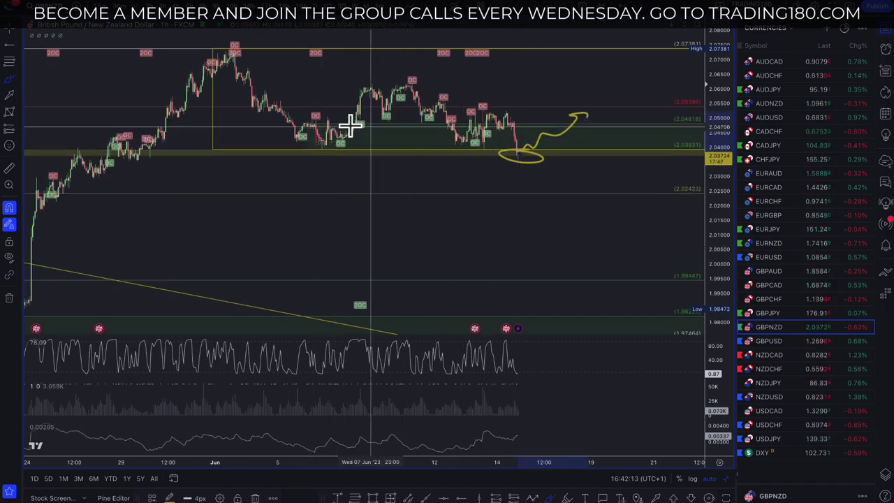
pyautogui.scroll(2, 347, 127)
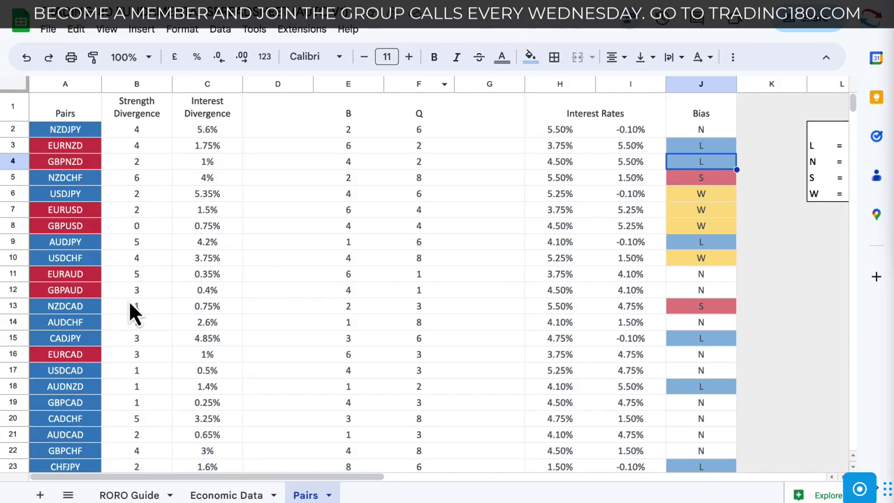
# - Return to the Pairs sheet and review the NZDCAD, AUDCHF, CADJPY and AUDNZD rows
pyautogui.click(67, 311)
pyautogui.click(14, 308)
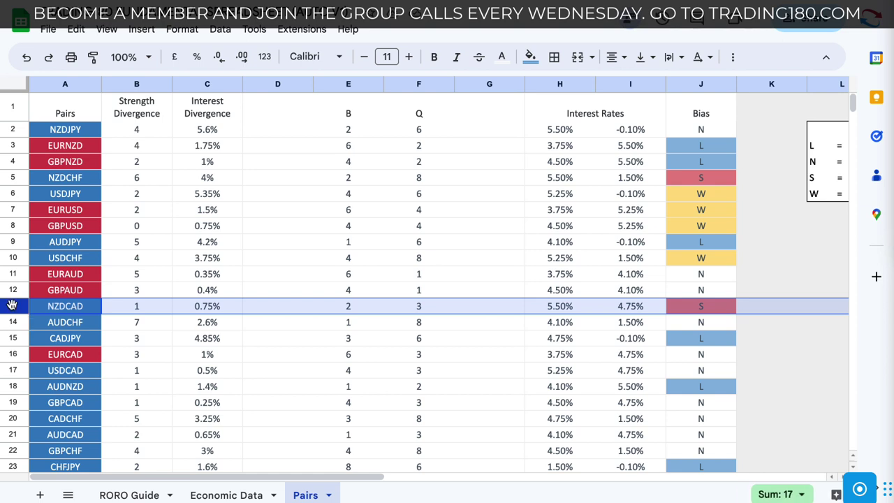
pyautogui.click(13, 322)
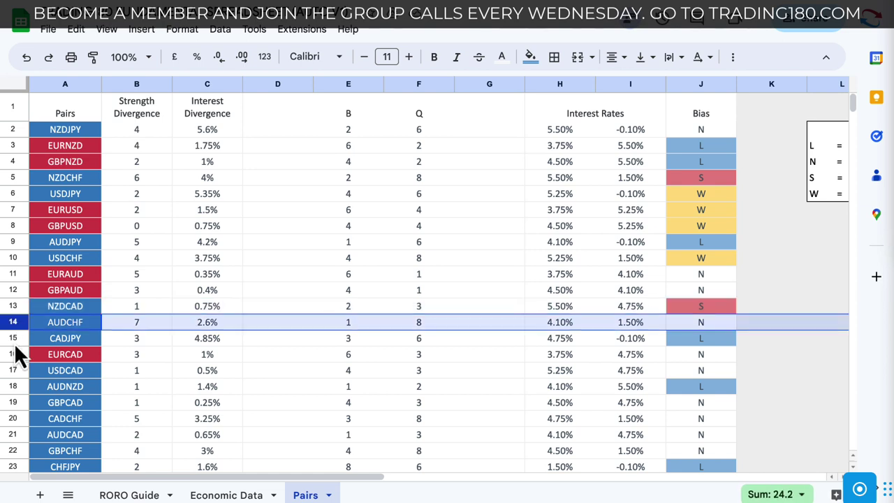
pyautogui.scroll(-2, 17, 353)
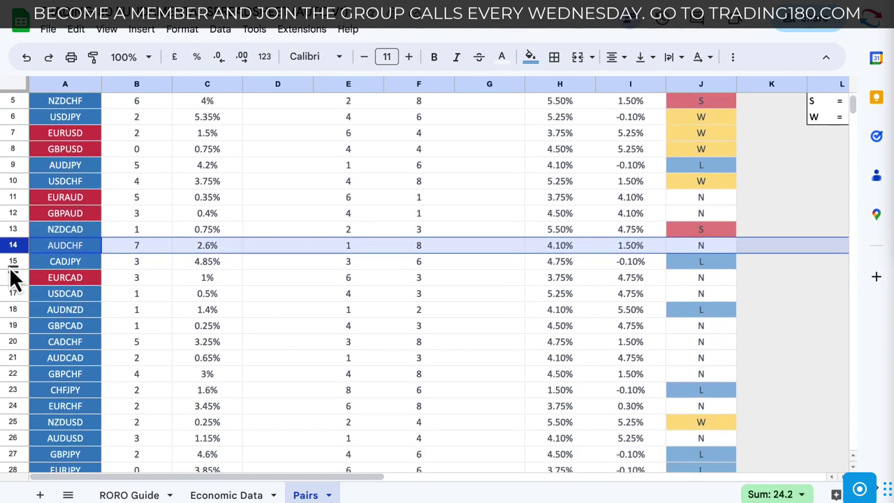
pyautogui.click(11, 262)
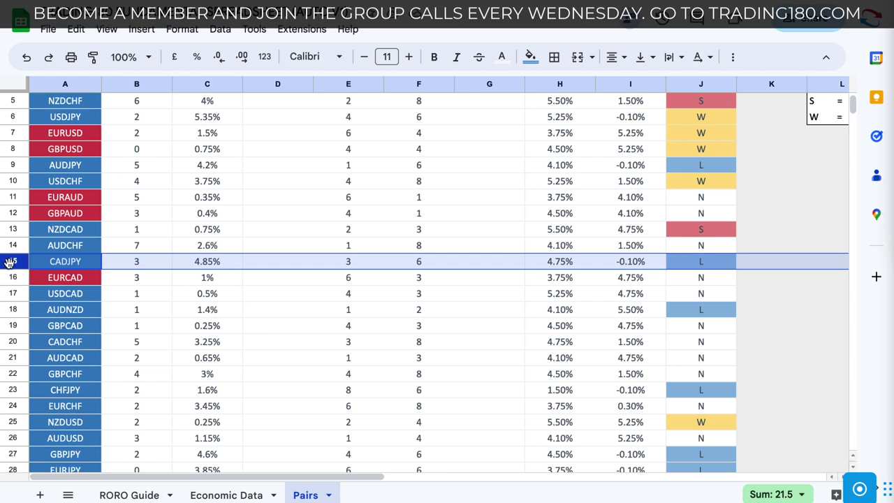
pyautogui.click(12, 310)
pyautogui.scroll(-1, 12, 309)
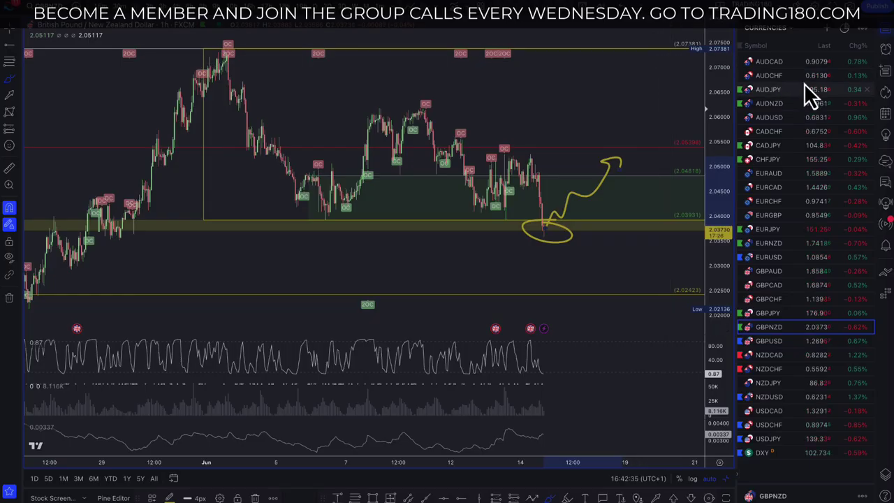
# - Show the AUDNZD chart on the daily timeframe in TradingView and brush a rising stroke from the latest candles at the red zone
pyautogui.click(796, 102)
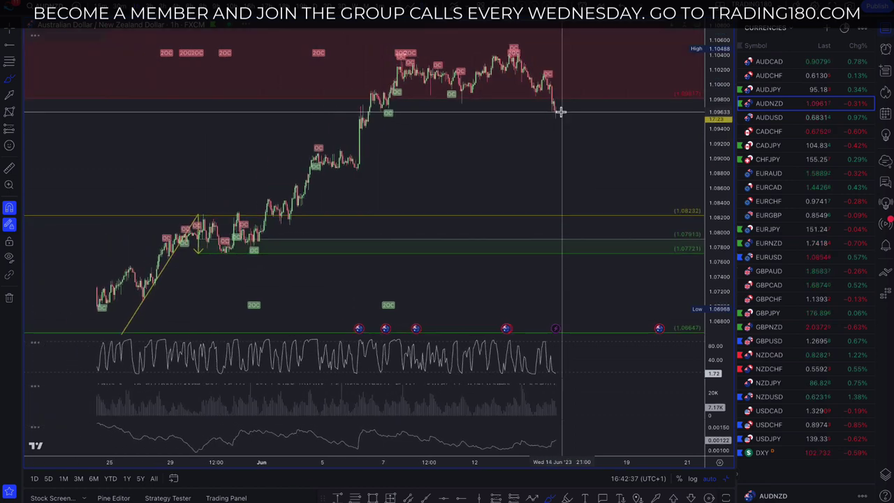
pyautogui.click(334, 17)
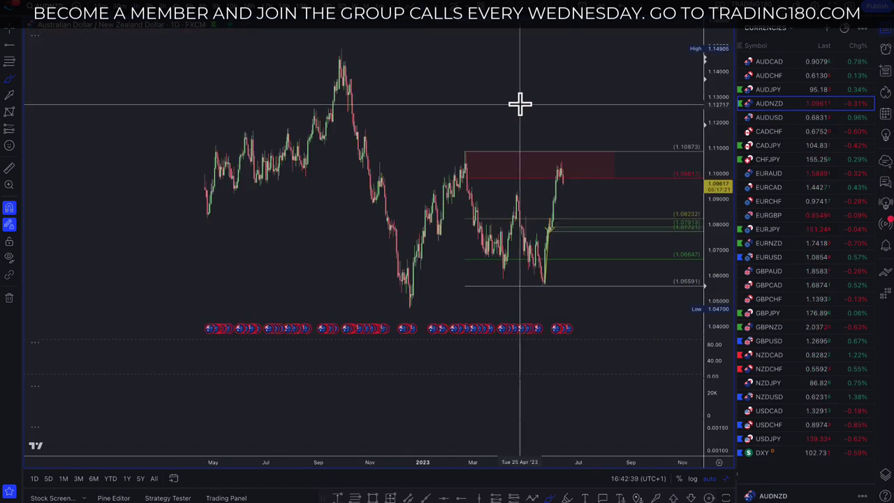
pyautogui.scroll(6, 521, 105)
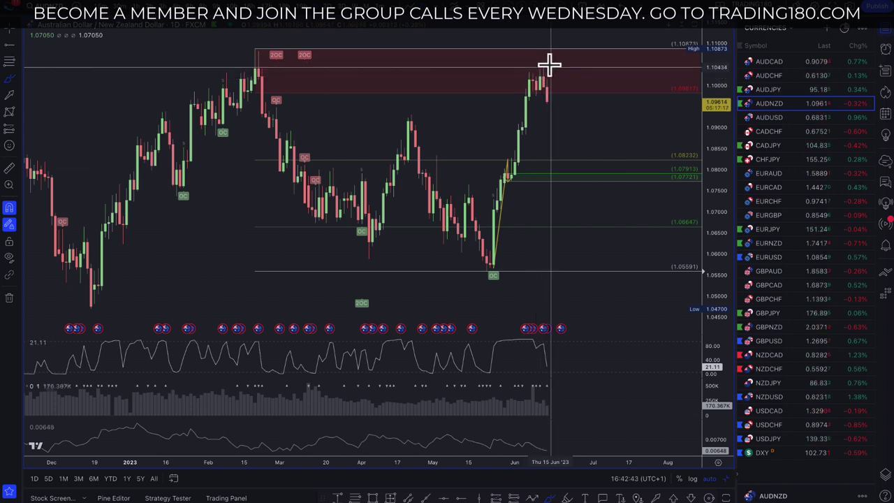
pyautogui.scroll(-4, 453, 96)
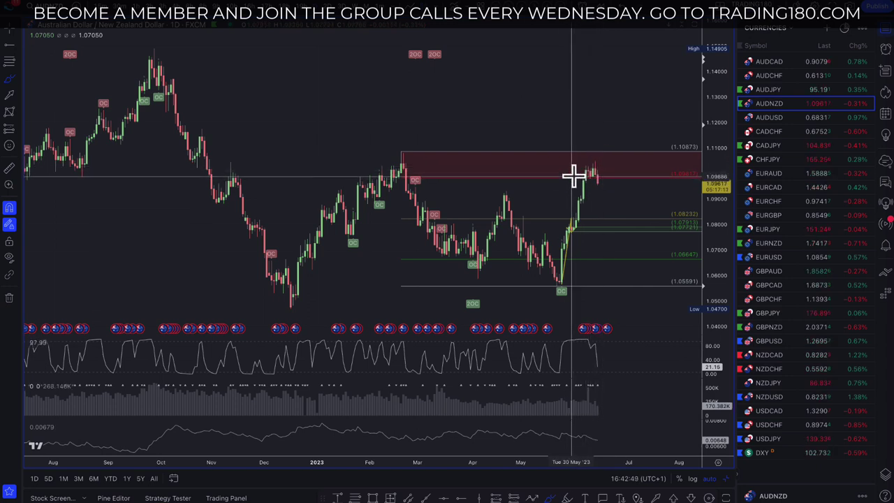
pyautogui.click(11, 80)
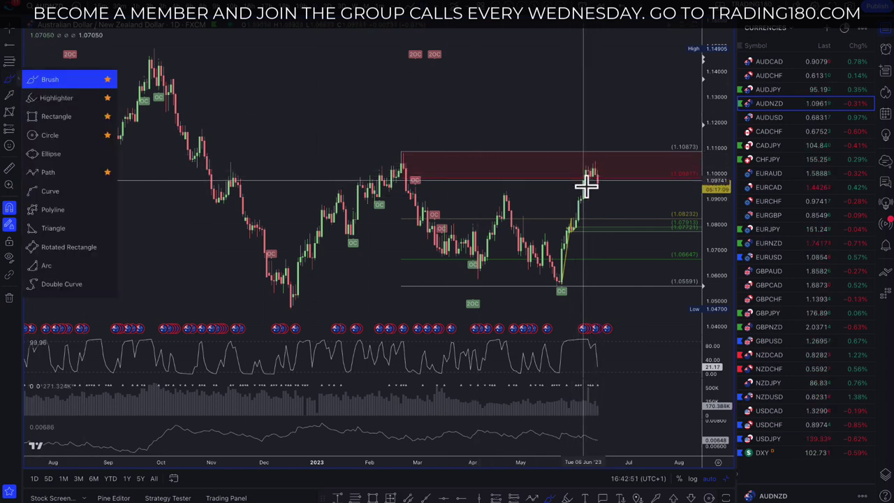
pyautogui.moveTo(595, 181); pyautogui.dragTo(626, 126)
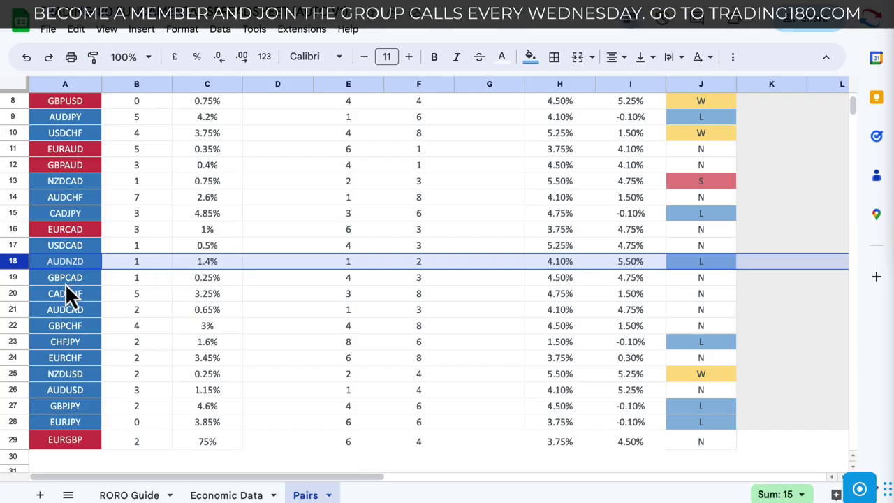
# - Return to the Pairs sheet and review the CHFJPY, NZDUSD, GBPJPY and EURJPY rows
pyautogui.click(18, 342)
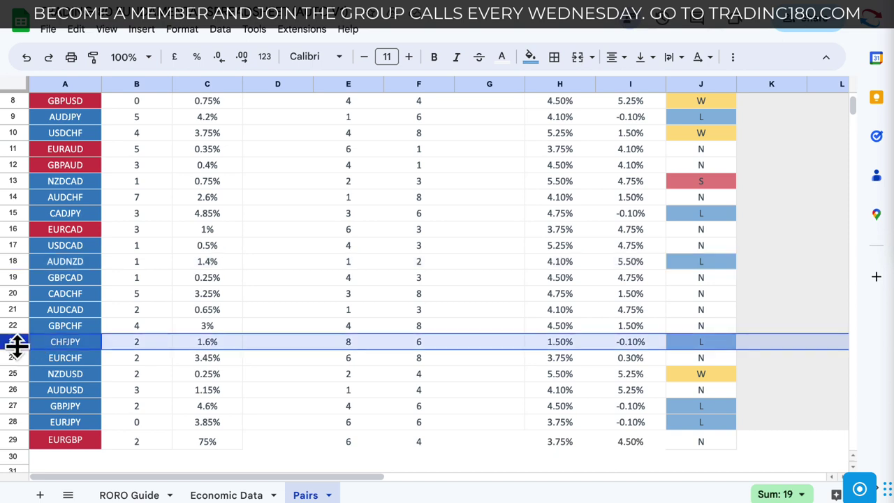
pyautogui.click(10, 375)
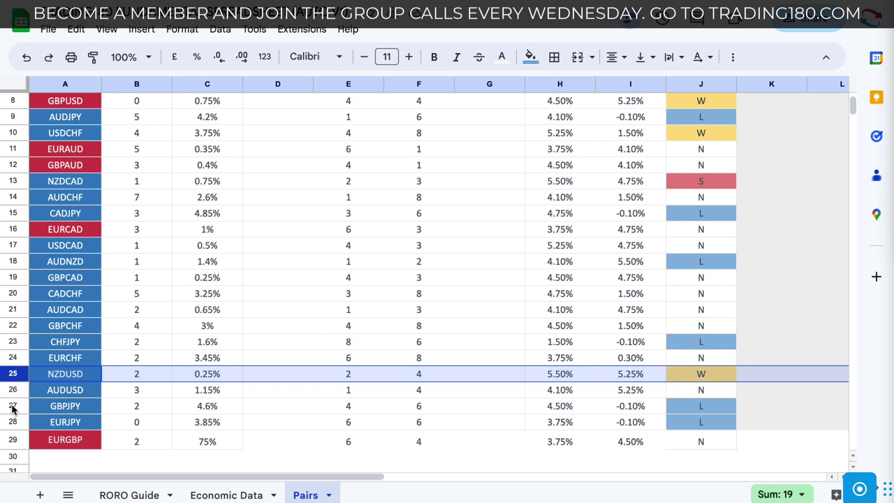
pyautogui.click(12, 406)
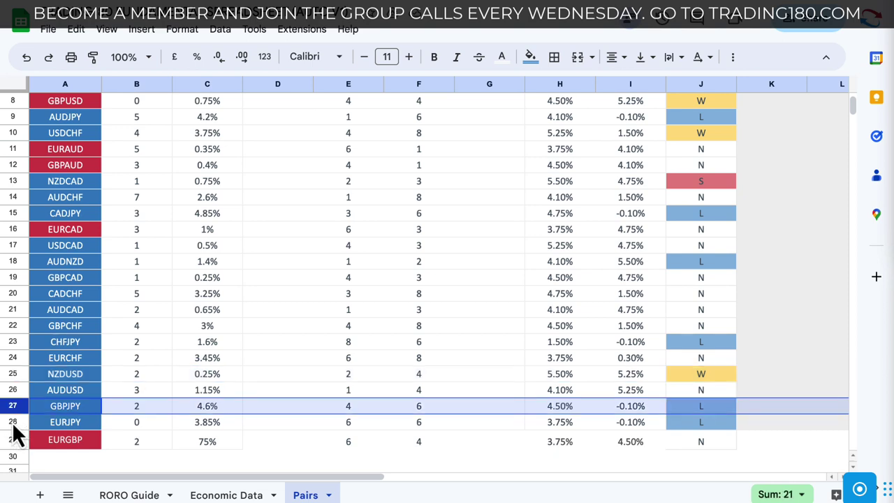
pyautogui.click(13, 422)
# - Look over the full list of currency pairs, comparing their divergences, interest rates and biases
pyautogui.scroll(-5, 42, 419)
pyautogui.scroll(8, 90, 353)
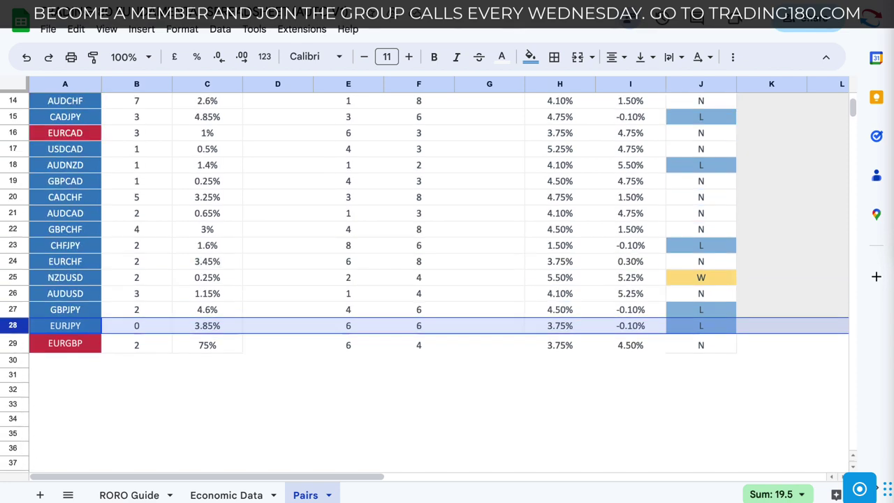
pyautogui.scroll(-4, 90, 353)
pyautogui.scroll(-1, 90, 348)
pyautogui.scroll(3, 90, 348)
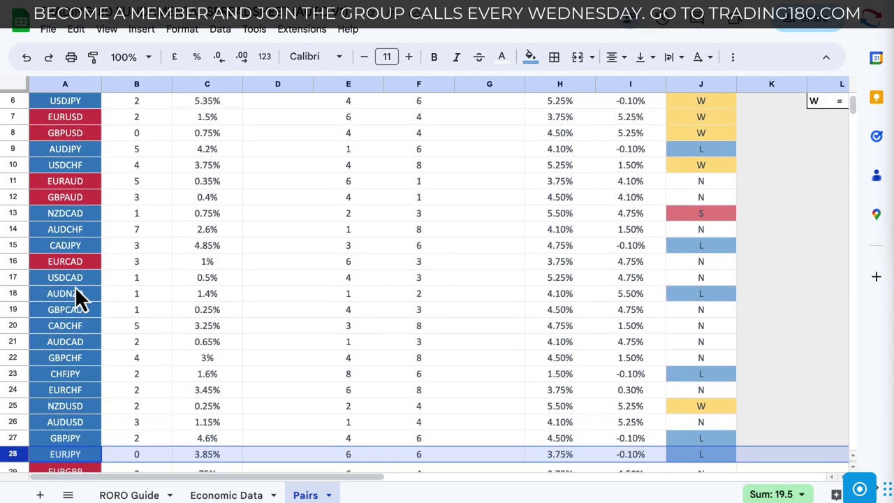
pyautogui.scroll(3, 83, 288)
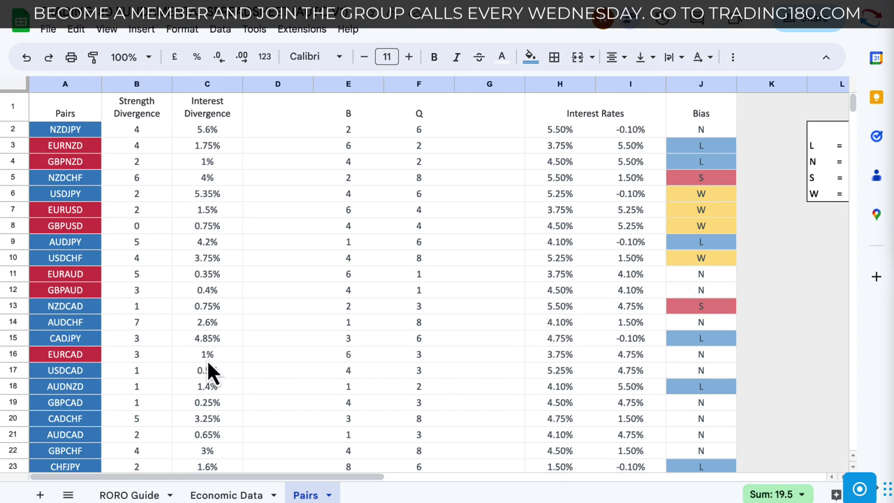
pyautogui.scroll(-3, 74, 439)
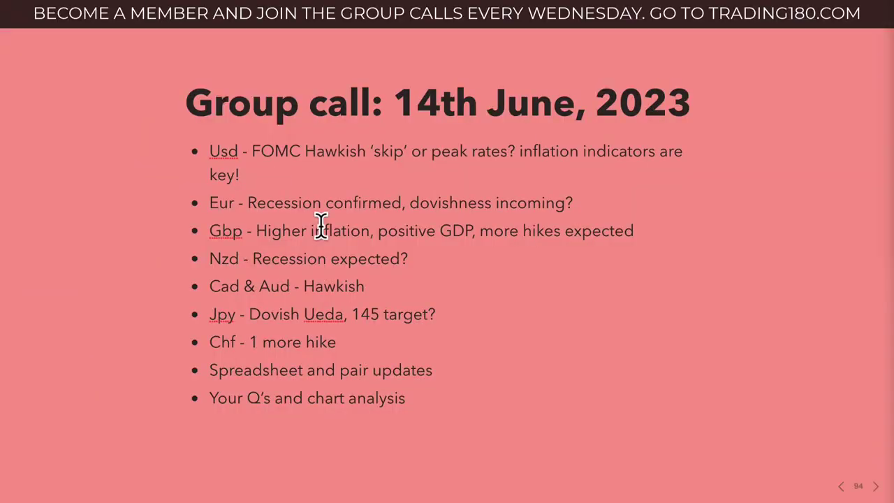
# - Switch to the group call slides and display the question about why CHF is stronger than EUR and GBP
pyautogui.click(876, 486)
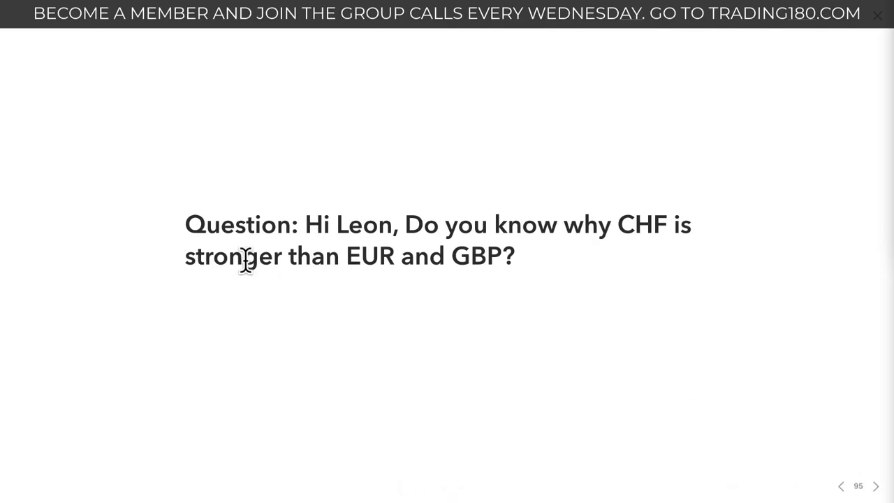
pyautogui.click(381, 229)
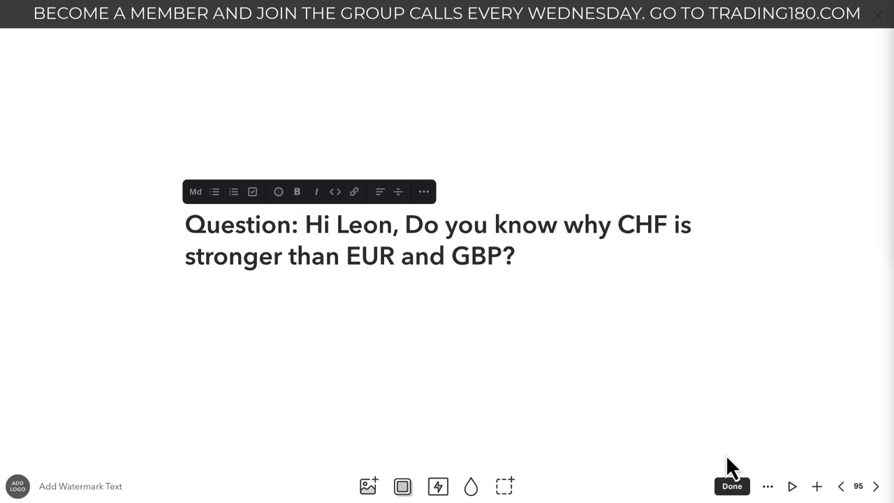
pyautogui.click(732, 488)
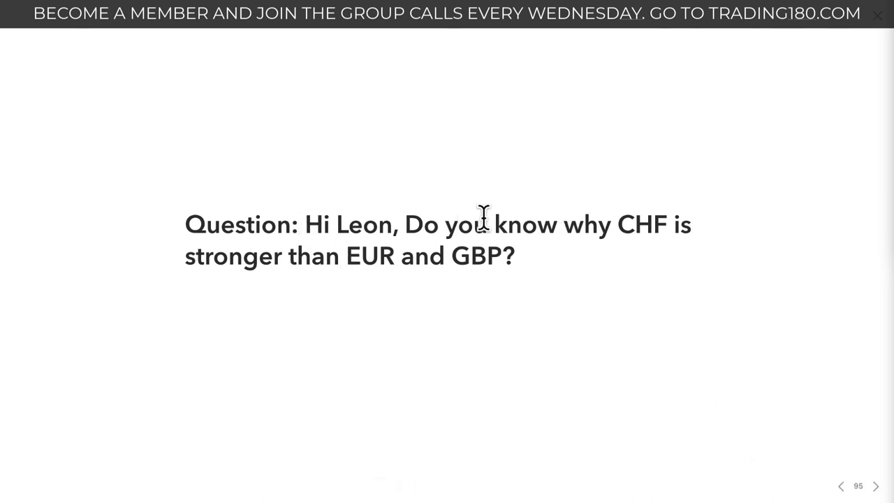